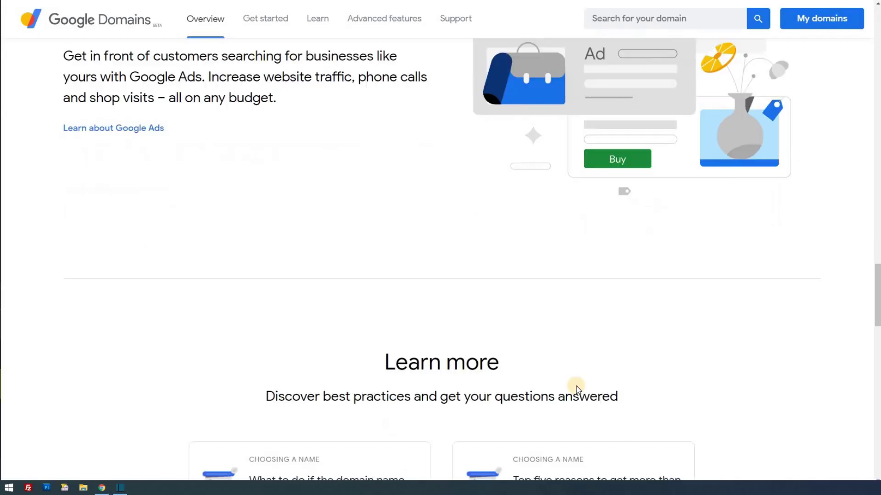
- Open the Google Ads information page from the Google Domains overview and review how it helps market a business online
scroll(576, 386, "down", 6)
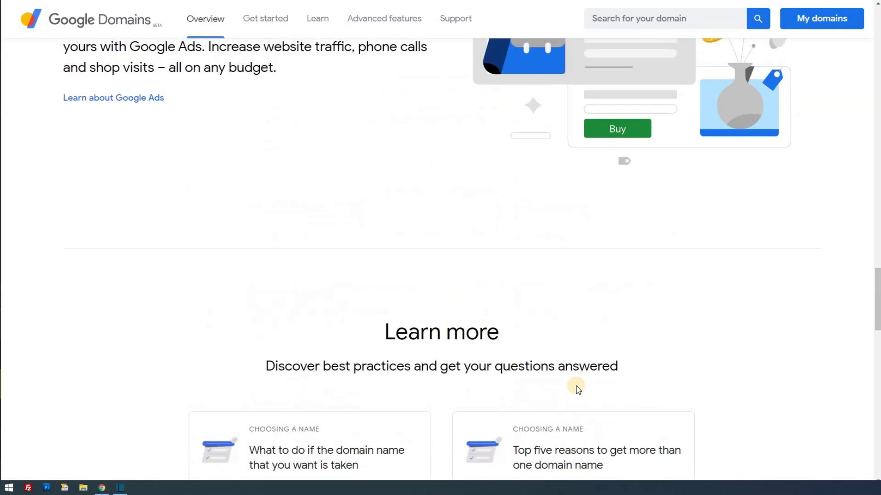
scroll(576, 386, "up", 4)
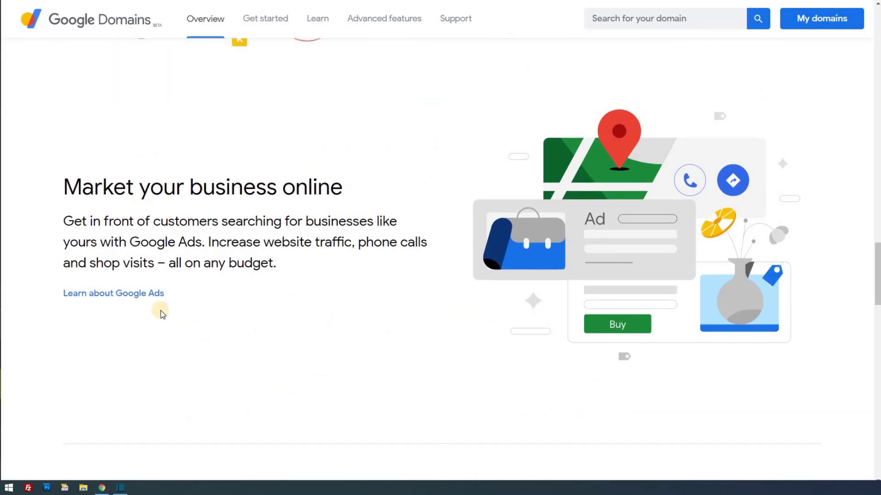
left_click(146, 300)
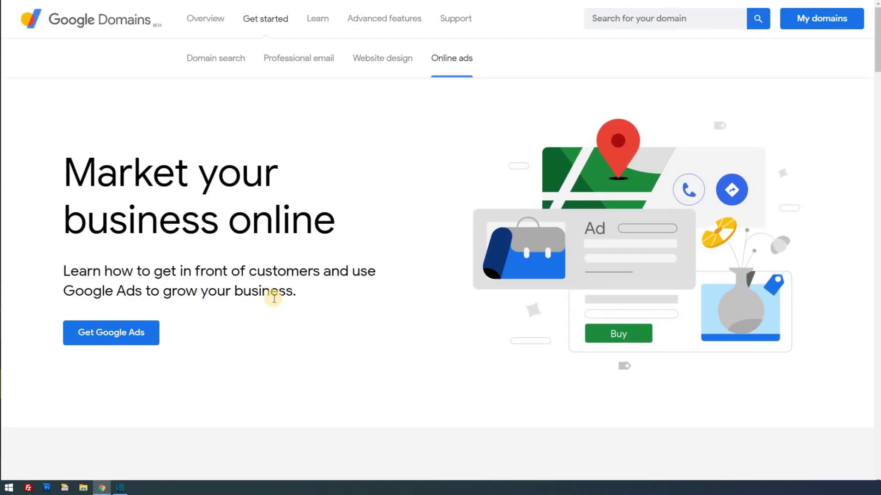
scroll(274, 302, "down", 8)
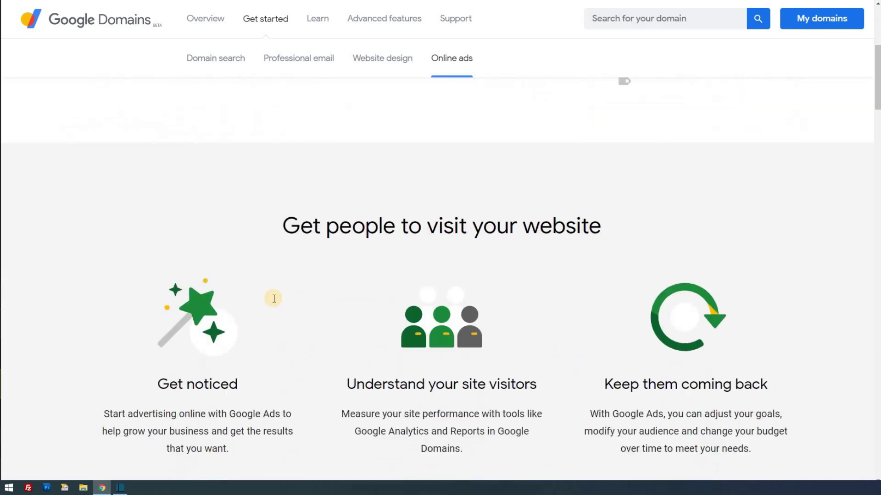
scroll(275, 302, "down", 10)
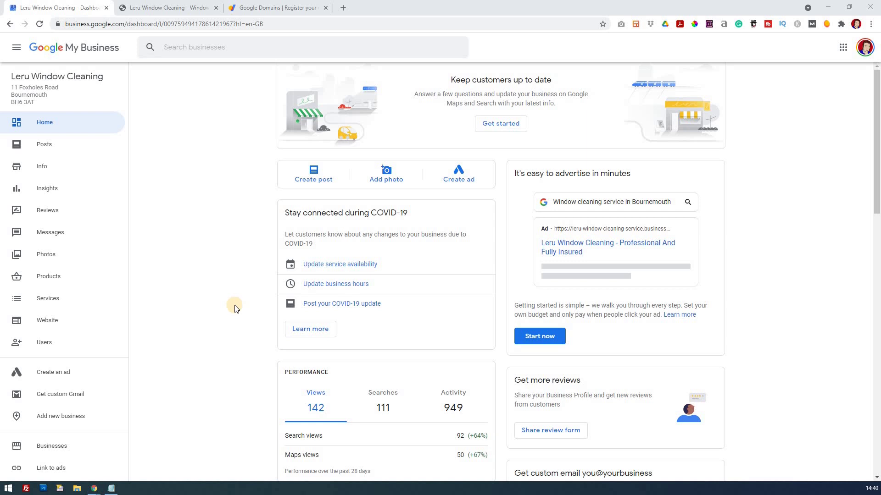
- Open the live Leru Window Cleaning business.site website from its address on the Google My Business dashboard
scroll(235, 308, "down", 10)
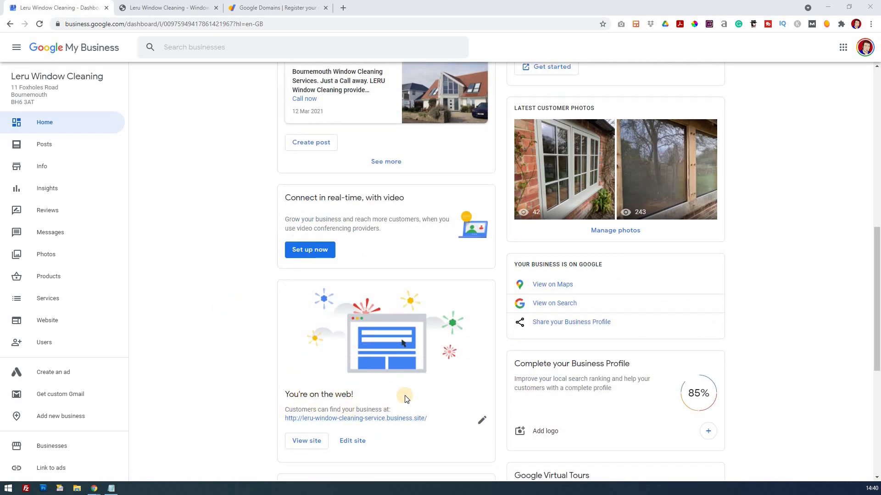
scroll(404, 397, "down", 2)
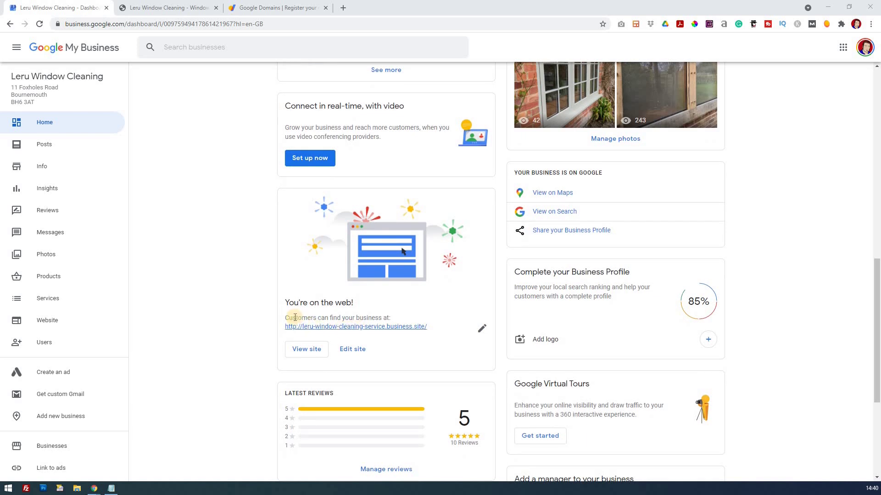
left_click(367, 327)
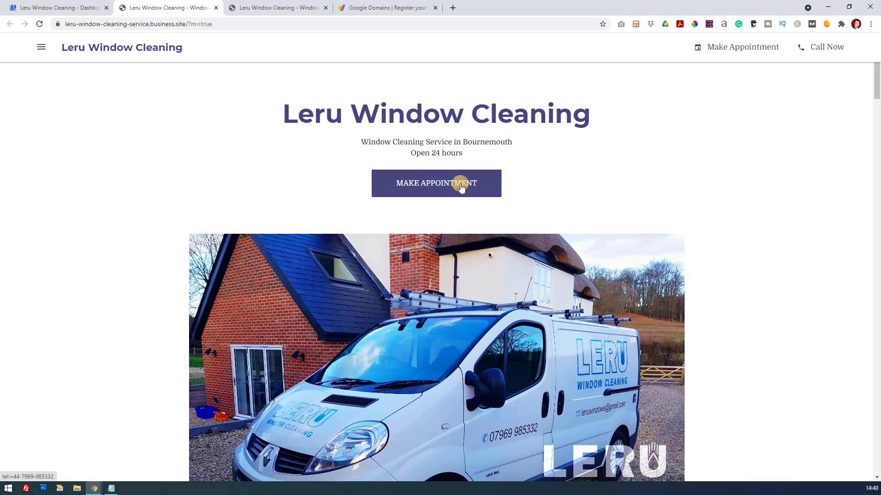
- Look over the business website's updates, then go to its testimonials section
scroll(454, 188, "down", 7)
left_click(40, 48)
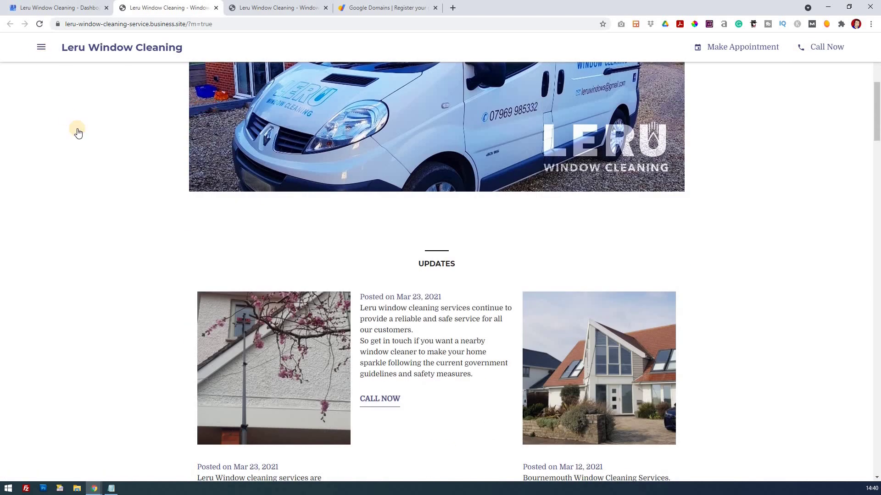
left_click(98, 115)
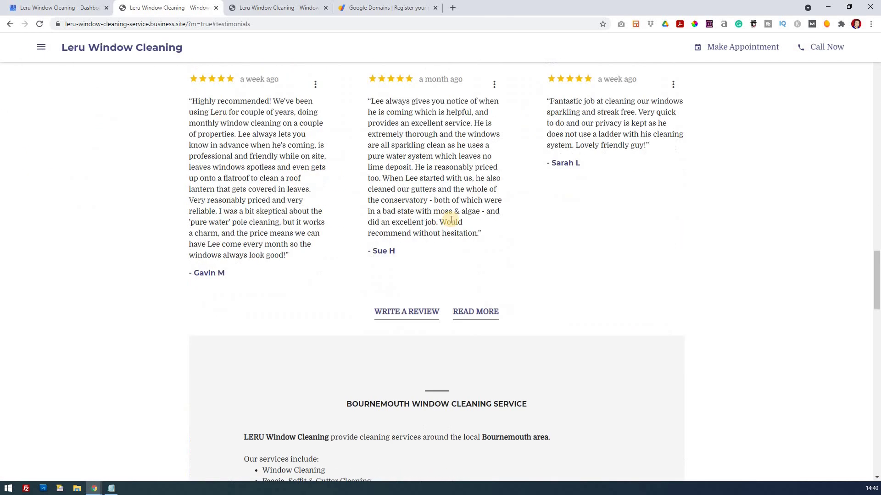
scroll(451, 222, "up", 10)
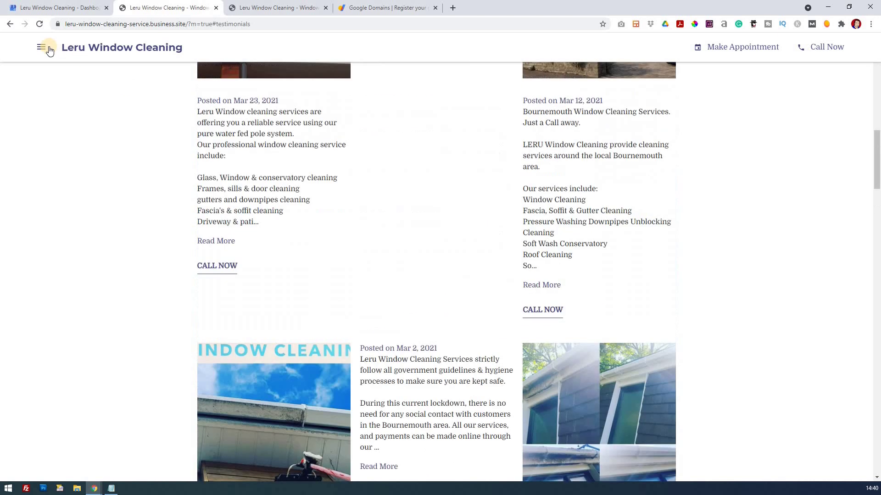
- Go to the business website's photo gallery and look through the images and the contact section with map and business hours
left_click(41, 47)
left_click(86, 176)
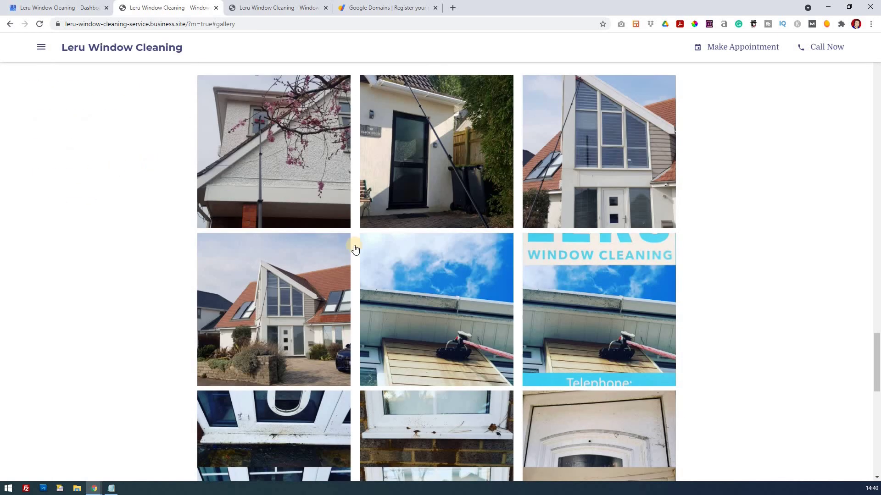
scroll(308, 262, "up", 4)
scroll(316, 268, "down", 13)
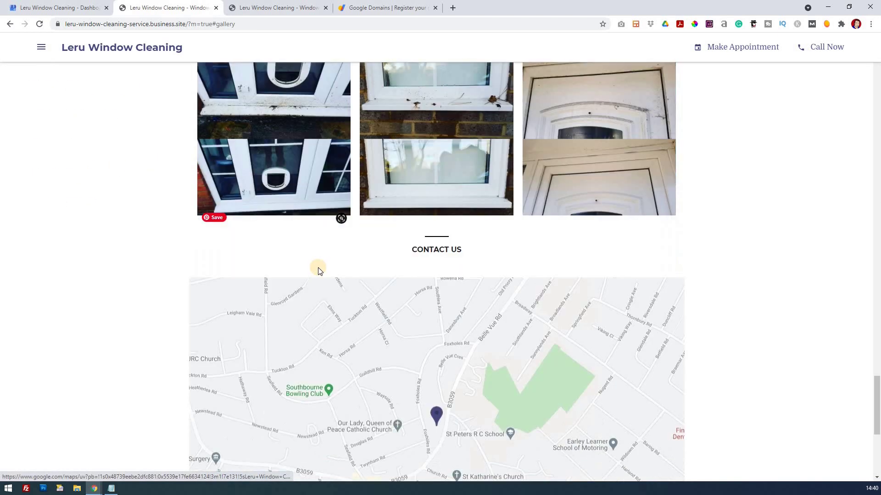
scroll(319, 271, "up", 10)
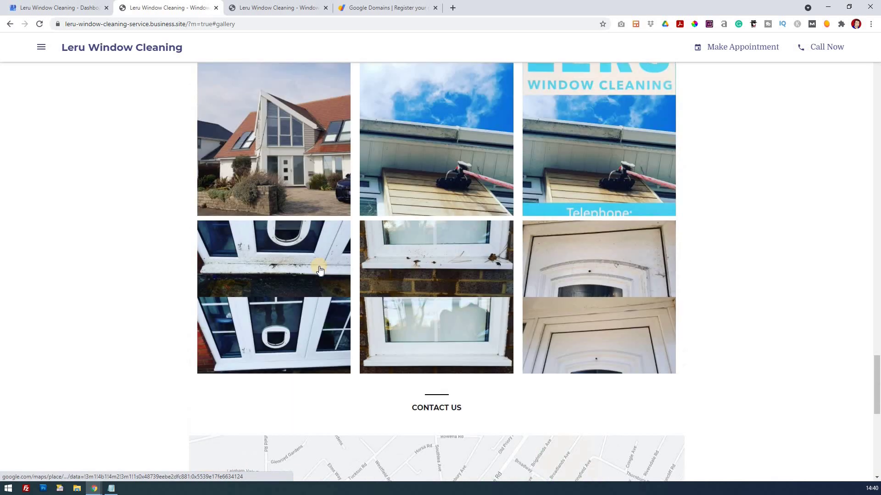
scroll(320, 269, "down", 8)
scroll(320, 269, "down", 2)
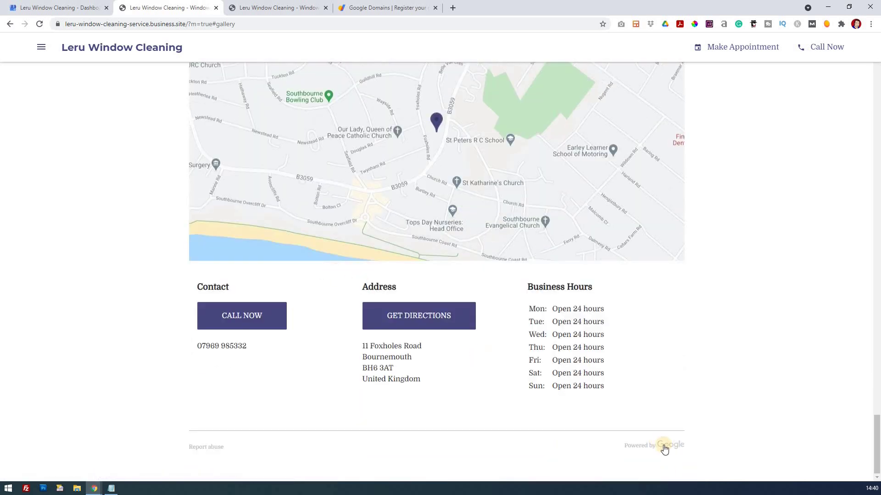
- Review the business website's sections back up to its header and inspect the site's web address
scroll(645, 389, "up", 15)
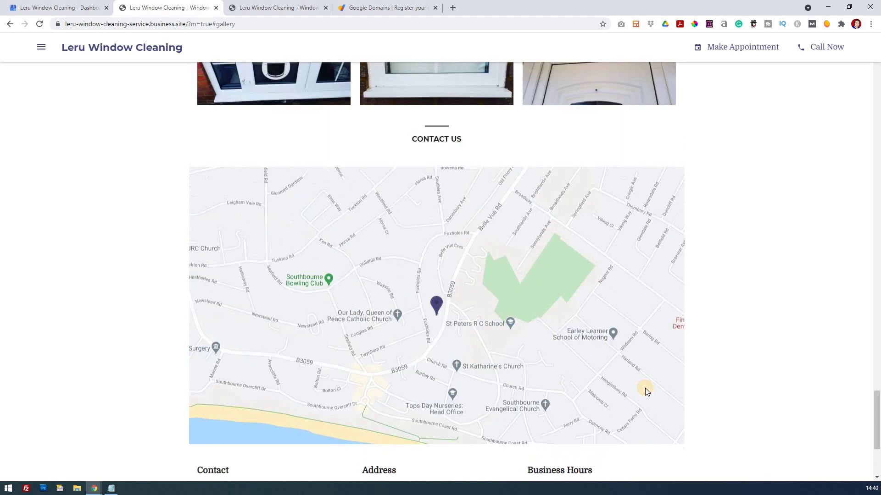
scroll(642, 393, "up", 14)
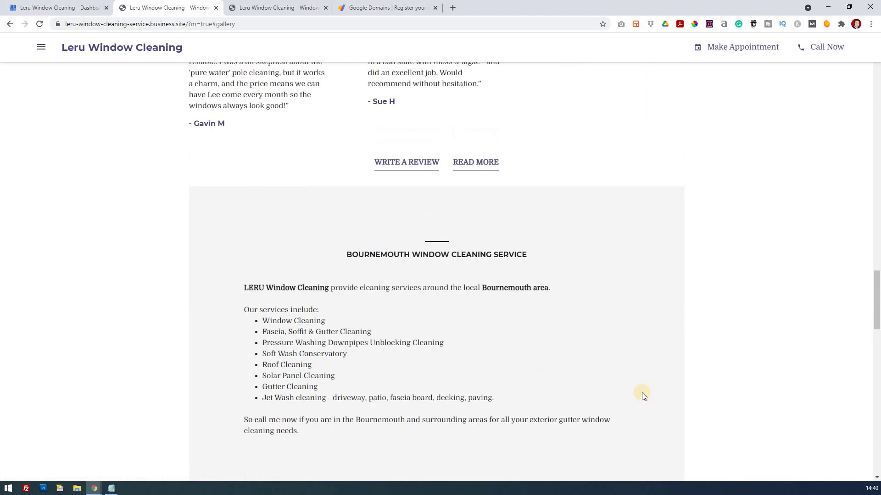
scroll(642, 393, "up", 12)
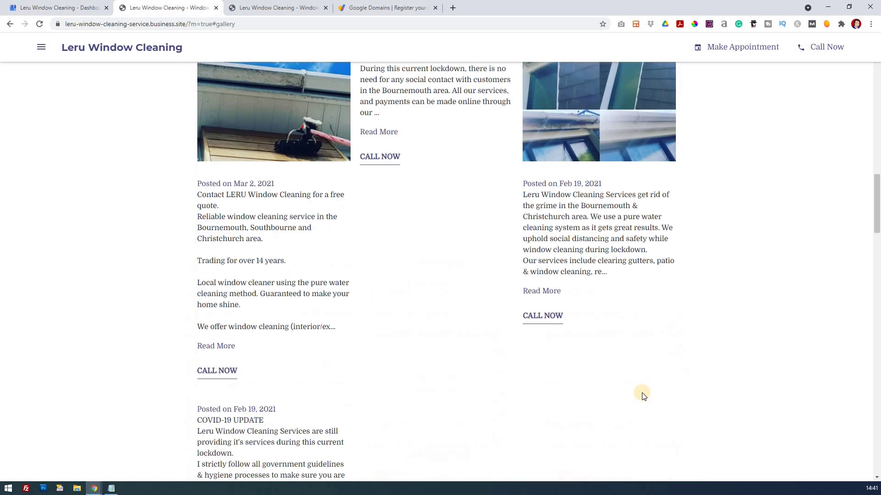
scroll(641, 392, "up", 10)
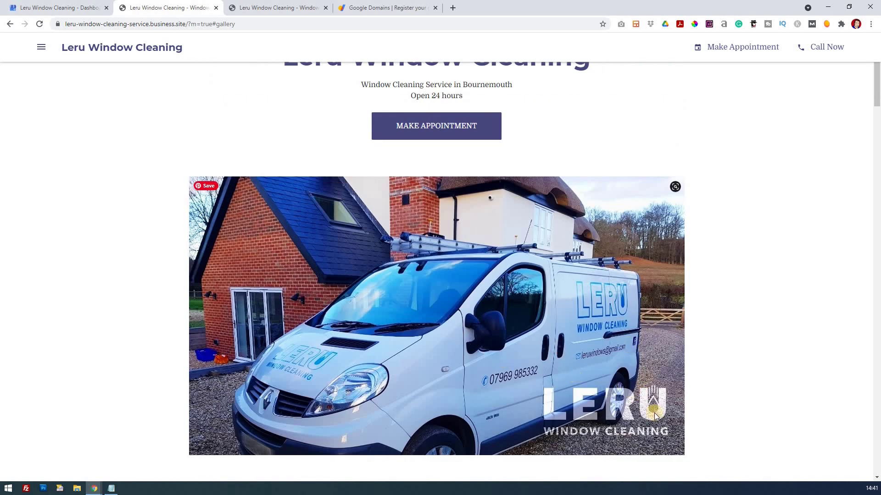
scroll(653, 408, "up", 1)
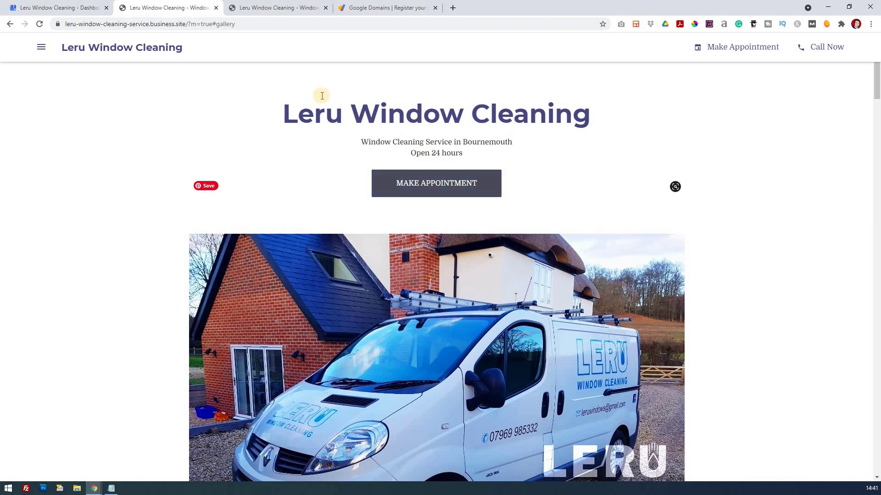
left_click(132, 24)
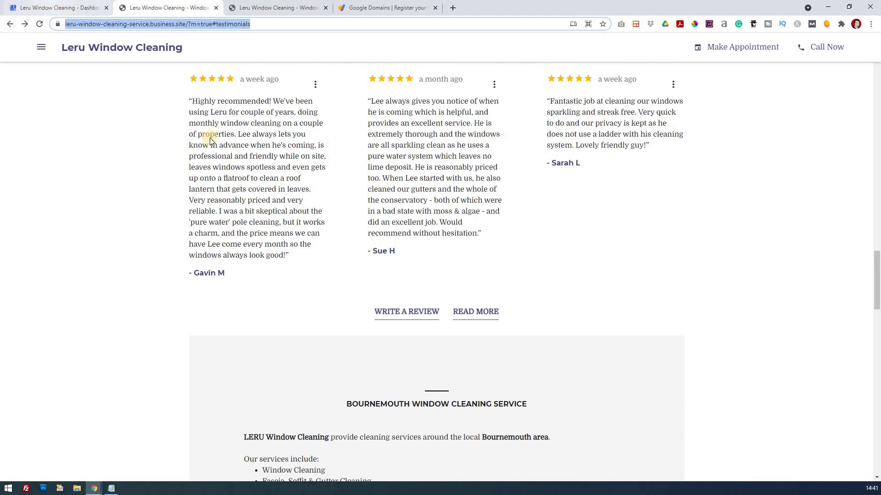
- Inspect the editable part of the business.site address in the dashboard's site address dialog and cancel without changing it
left_click(54, 7)
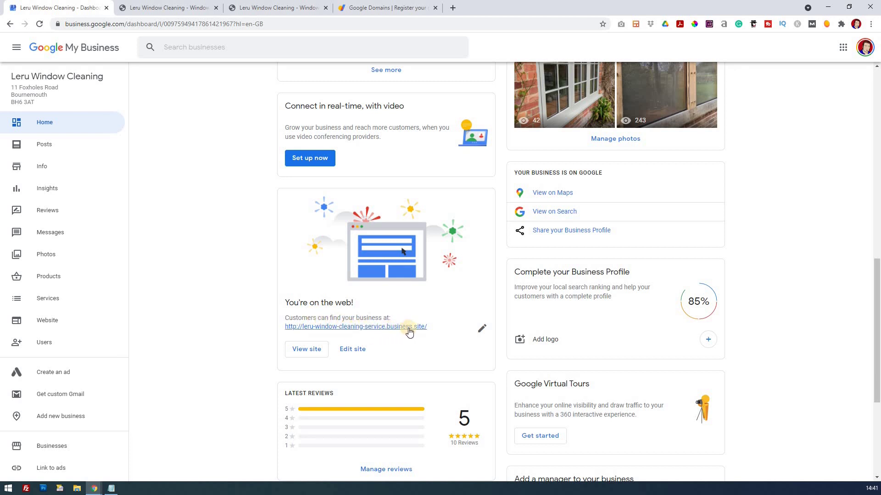
left_click(481, 332)
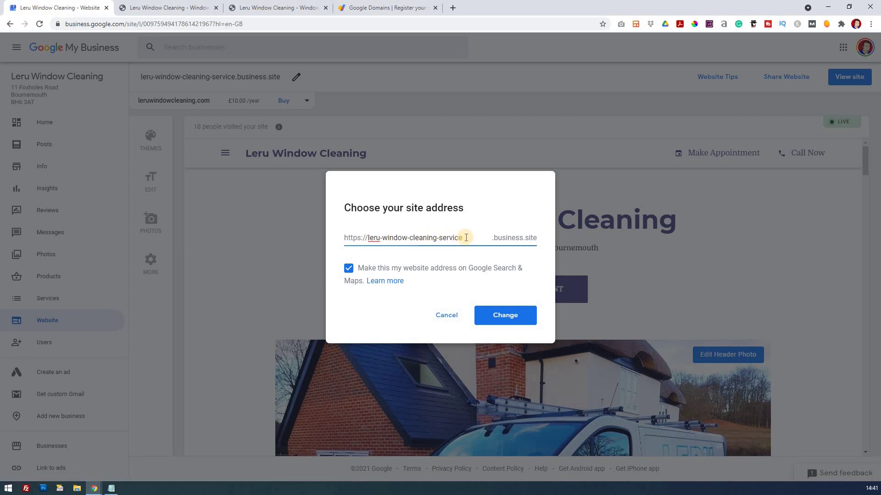
left_click_drag(462, 238, 381, 237)
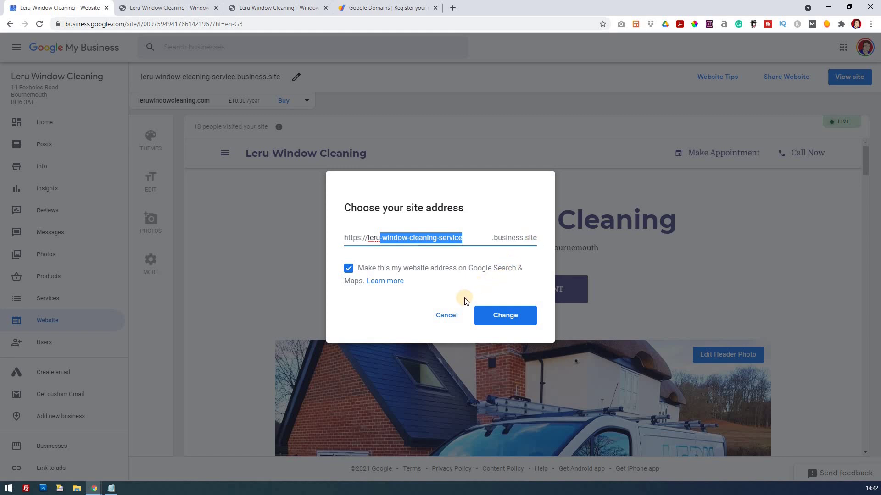
left_click(453, 317)
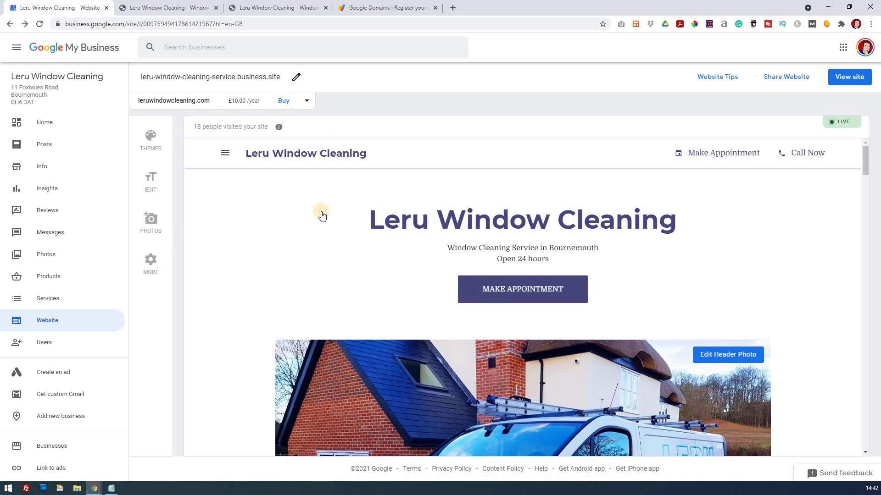
key("ctrl+4")
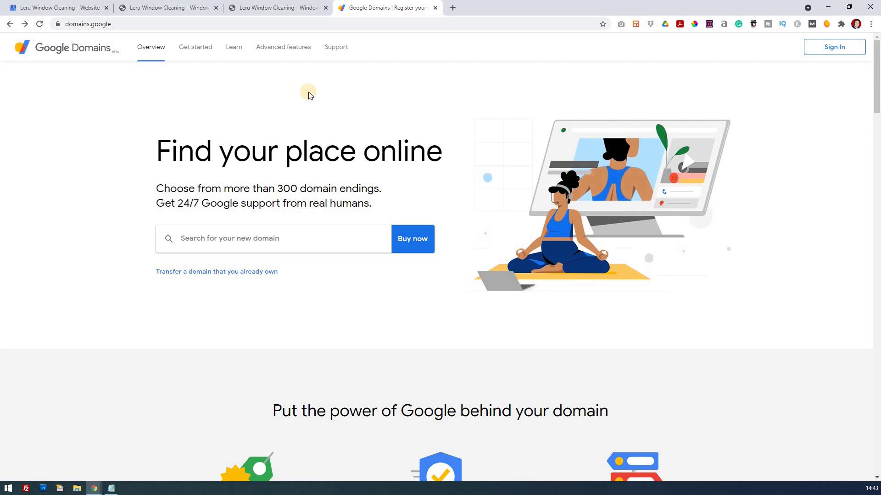
left_click(276, 8)
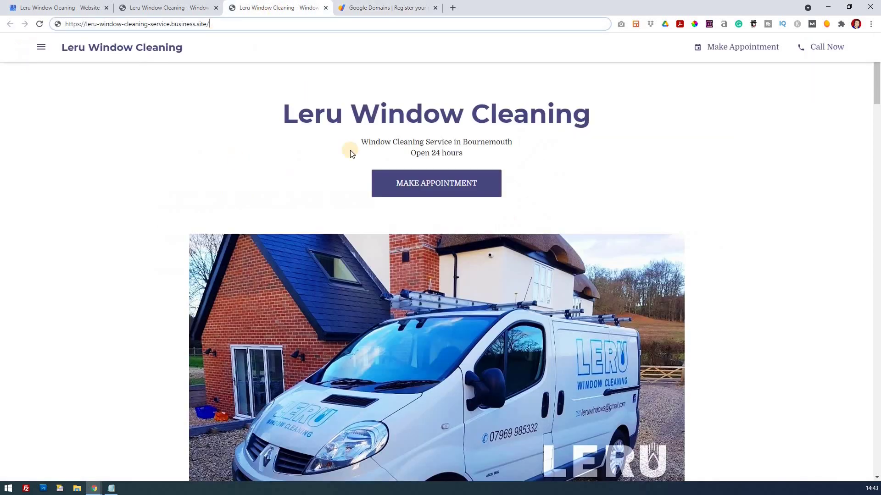
left_click(183, 10)
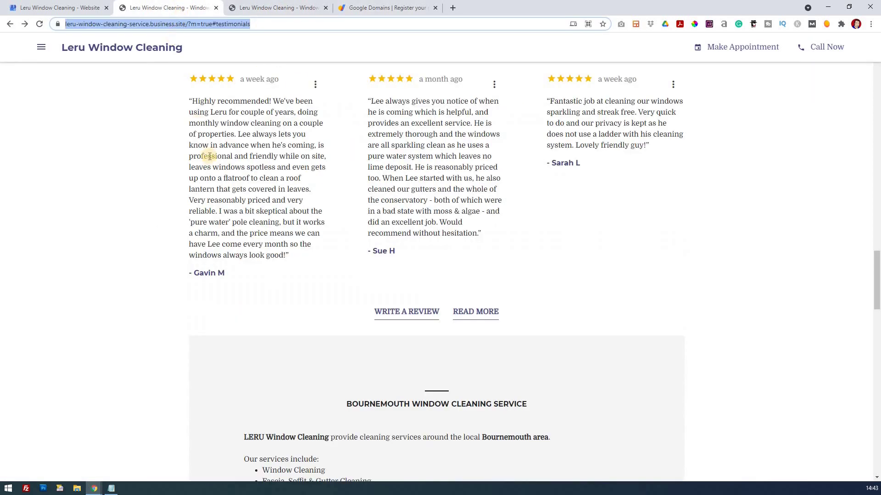
scroll(212, 159, "up", 5)
- Expand the list of domain suggestions offered for purchase in the Google My Business website editor
left_click(64, 8)
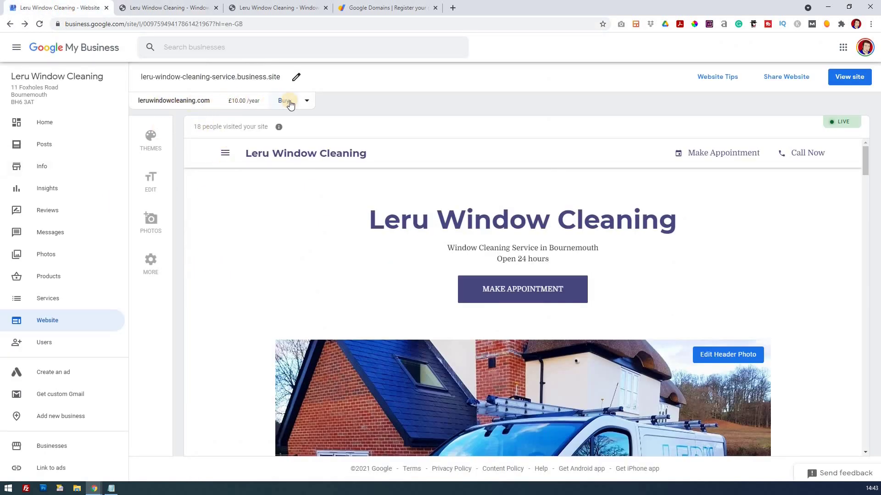
left_click(307, 102)
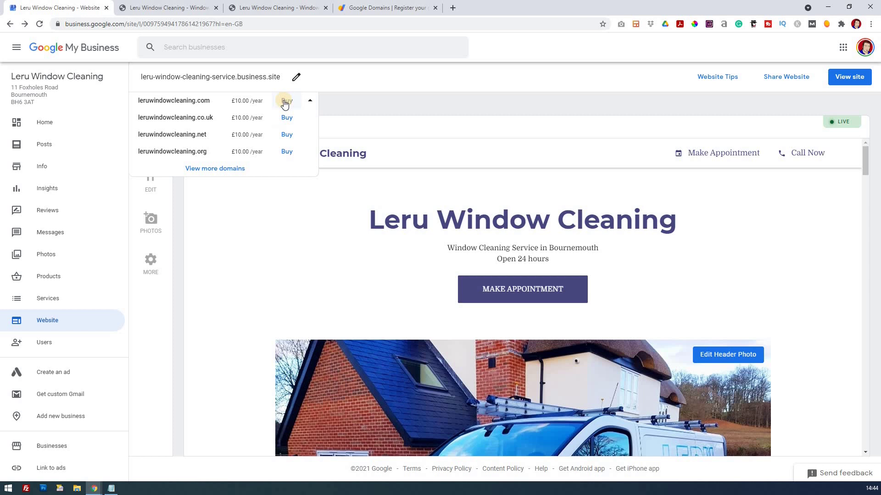
- Switch to the Google Domains home page and search for a new domain using "leru windows"
left_click(393, 8)
left_click(256, 238)
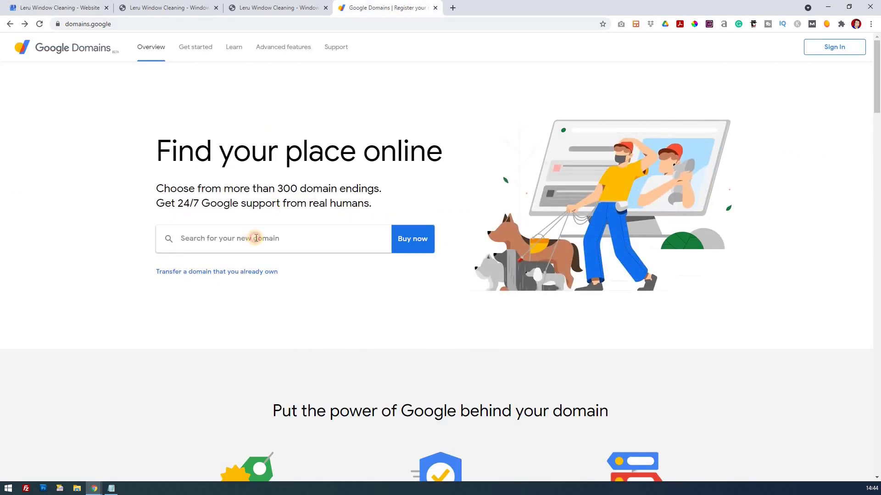
type("l")
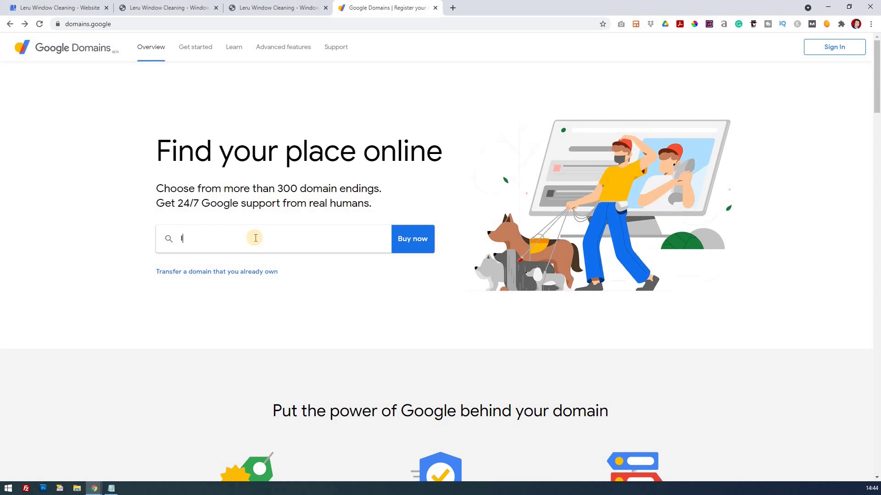
type("eru")
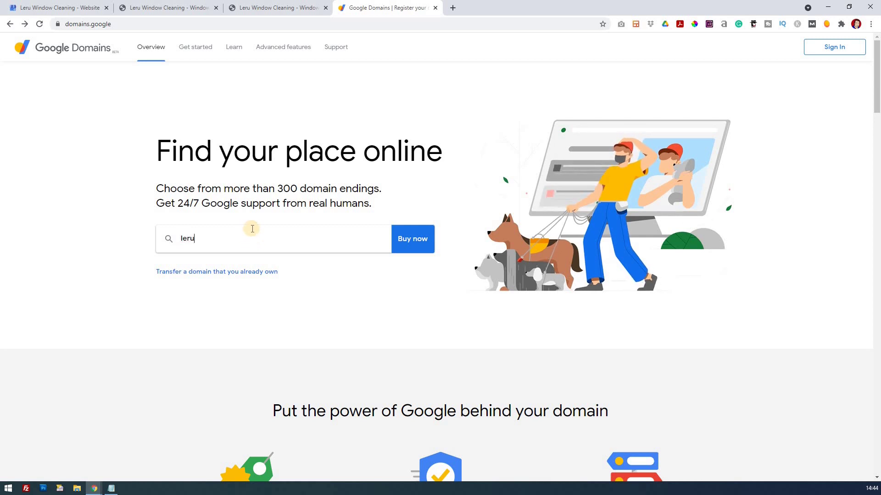
type(" win")
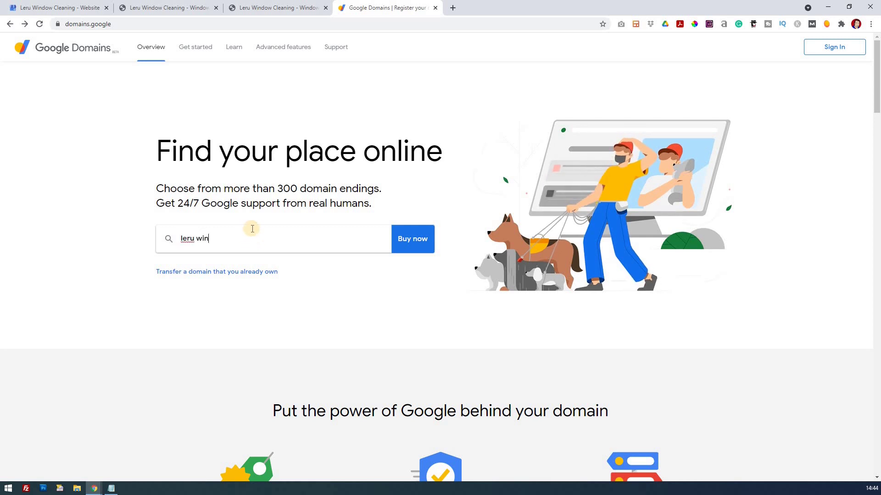
type("dow")
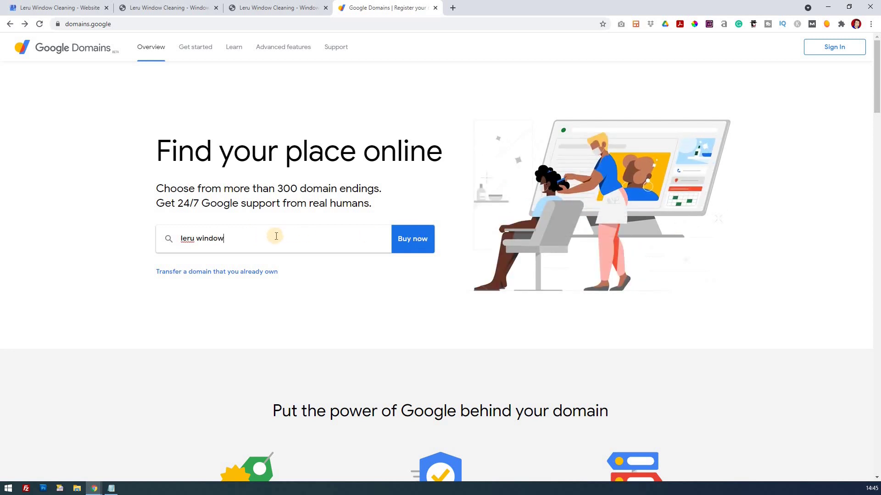
type("s")
left_click(414, 242)
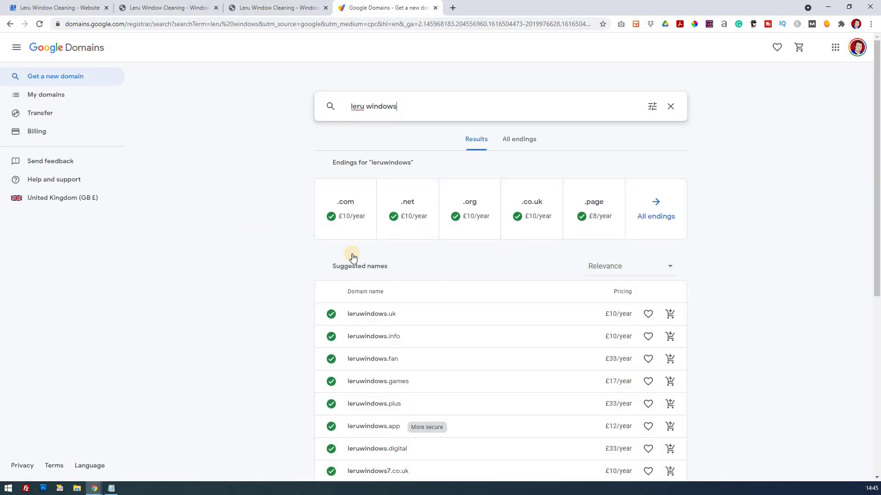
- Review the endings and suggested names for leruwindows, and run a new domain search for "leruwindowcleaning"
scroll(363, 259, "down", 2)
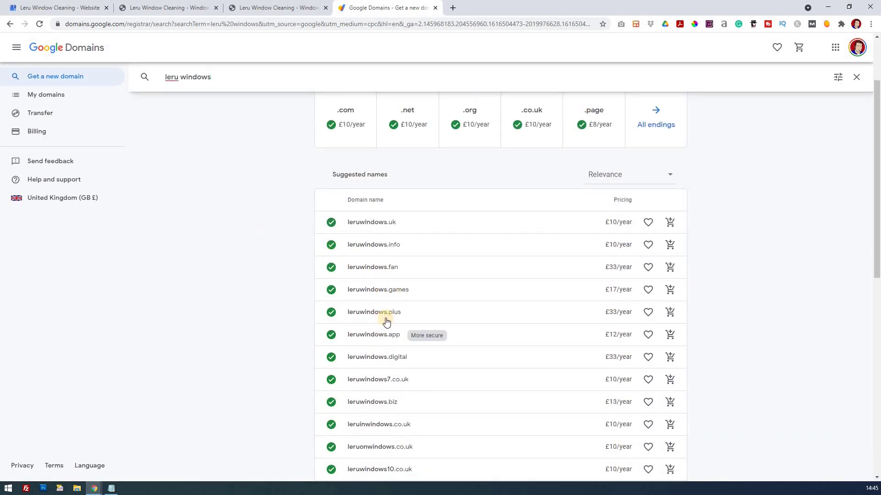
scroll(386, 320, "down", 2)
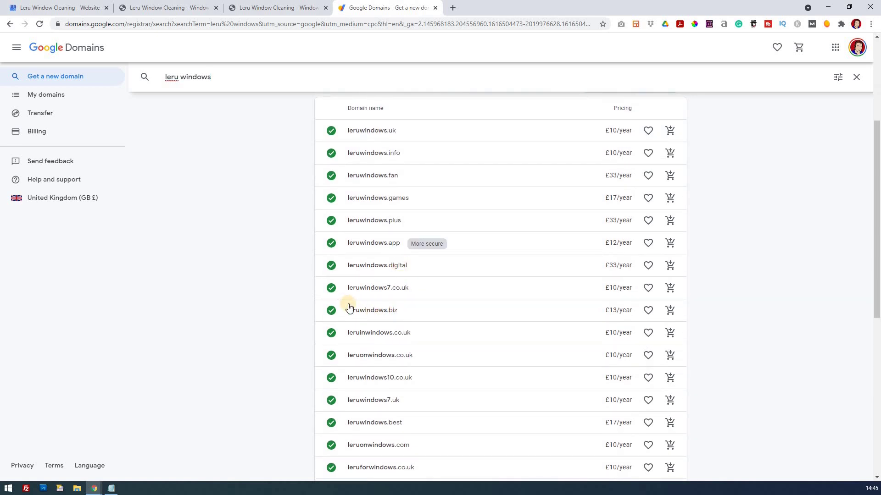
scroll(348, 307, "down", 2)
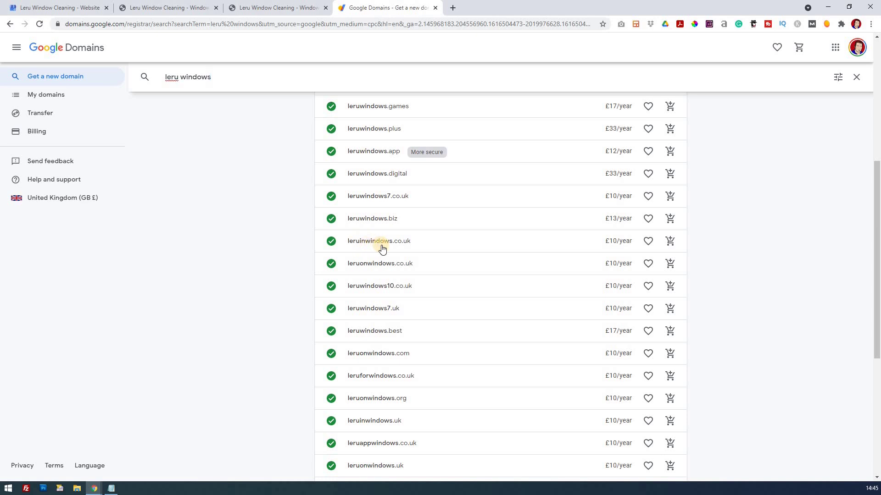
scroll(388, 260, "up", 5)
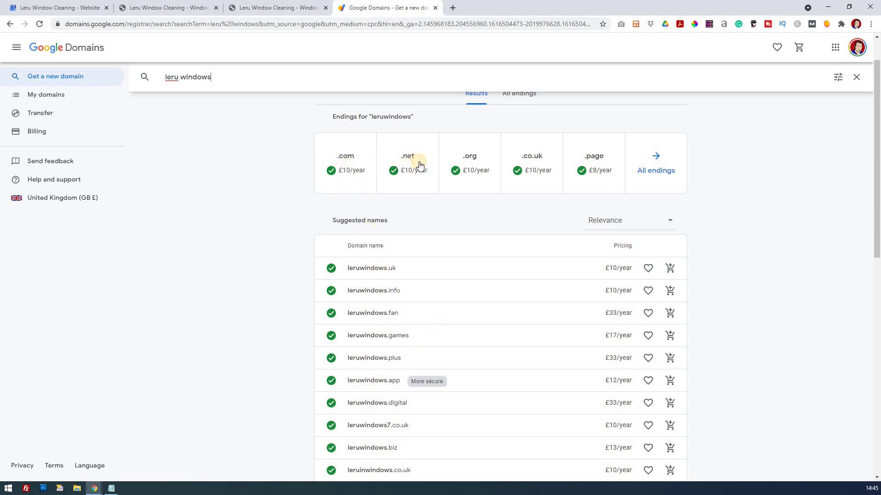
scroll(486, 199, "up", 1)
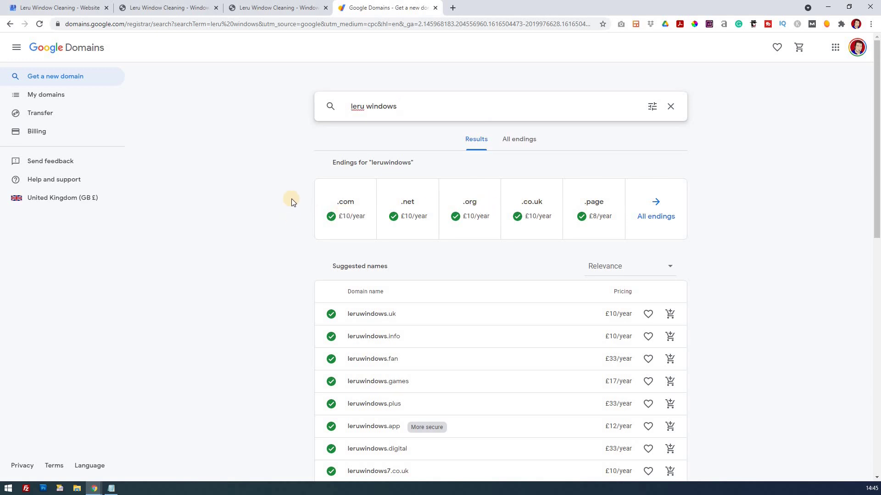
left_click(404, 105)
left_click(368, 104)
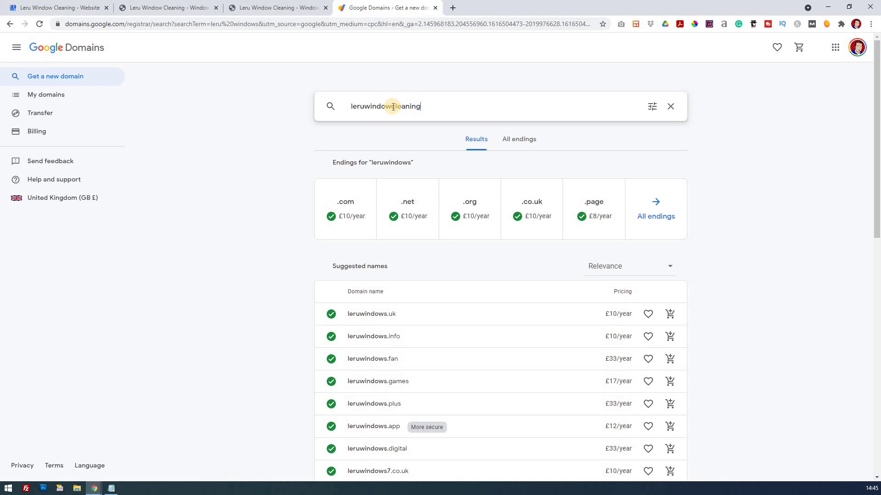
key("Return")
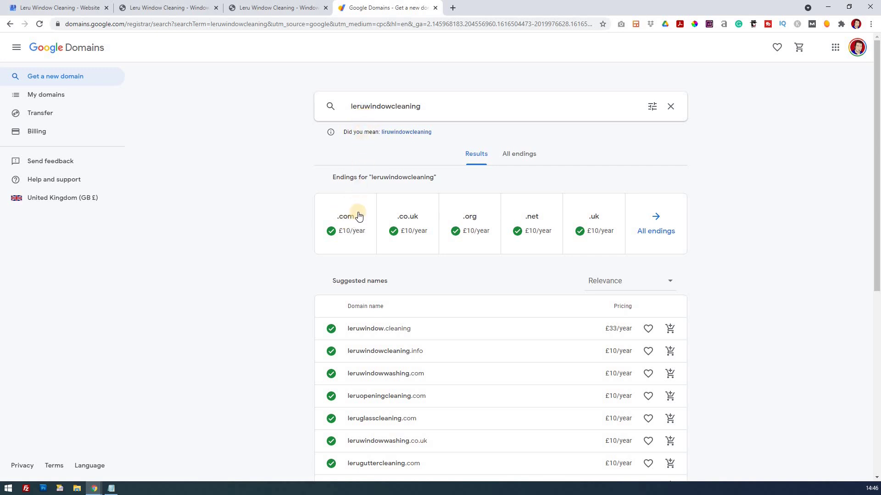
- From the Google My Business website editor, choose to buy leruwindowcleaning.com without custom email and proceed to its order review
left_click(170, 8)
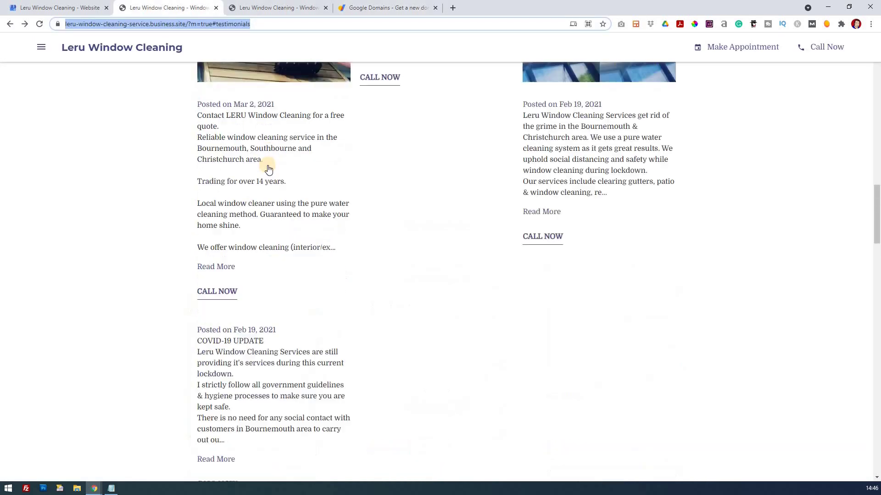
scroll(268, 167, "up", 15)
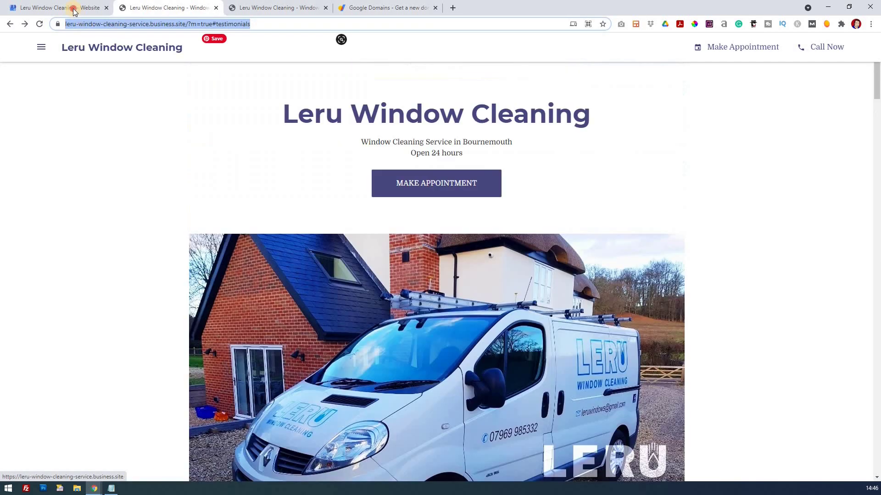
left_click(72, 8)
left_click(289, 101)
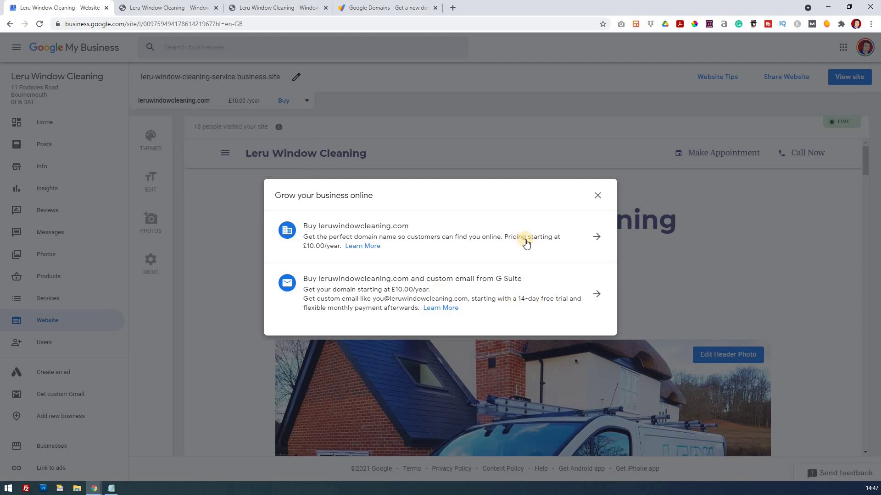
left_click(596, 236)
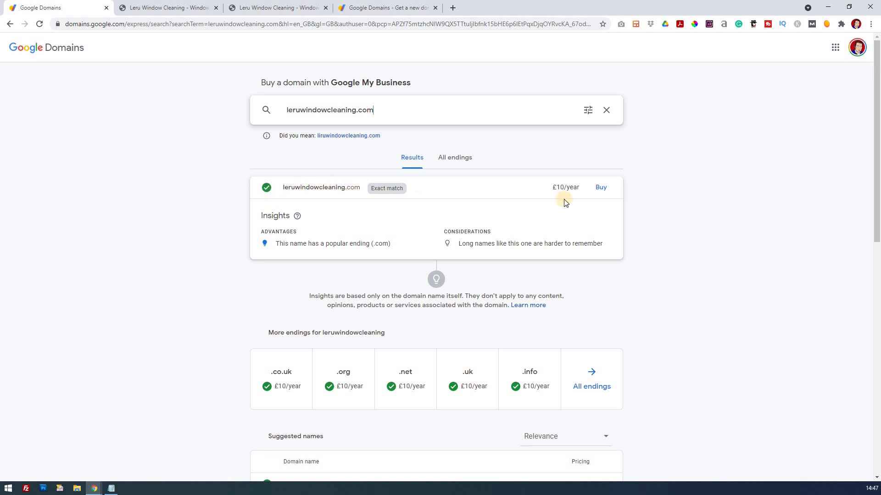
left_click(600, 188)
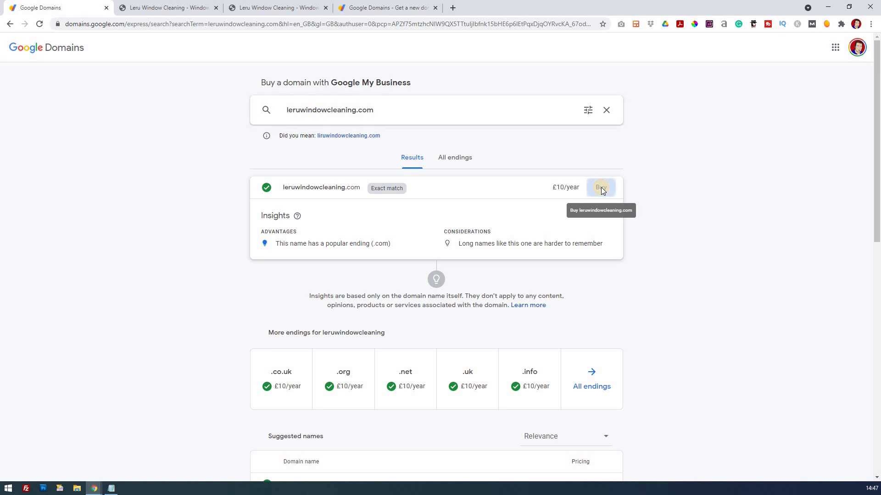
- Inspect the registration period options for leruwindowcleaning.com and keep the £10 / 1 year choice
left_click(551, 176)
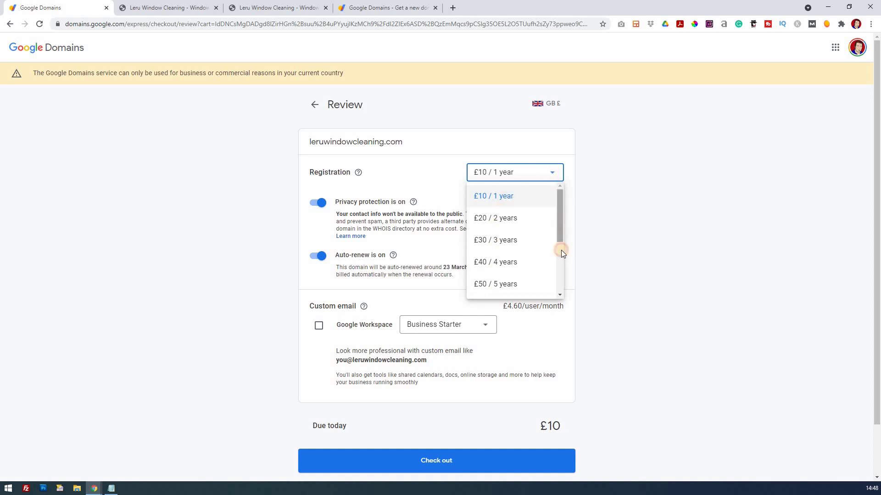
left_click(560, 270)
left_click_drag(560, 270, 579, 199)
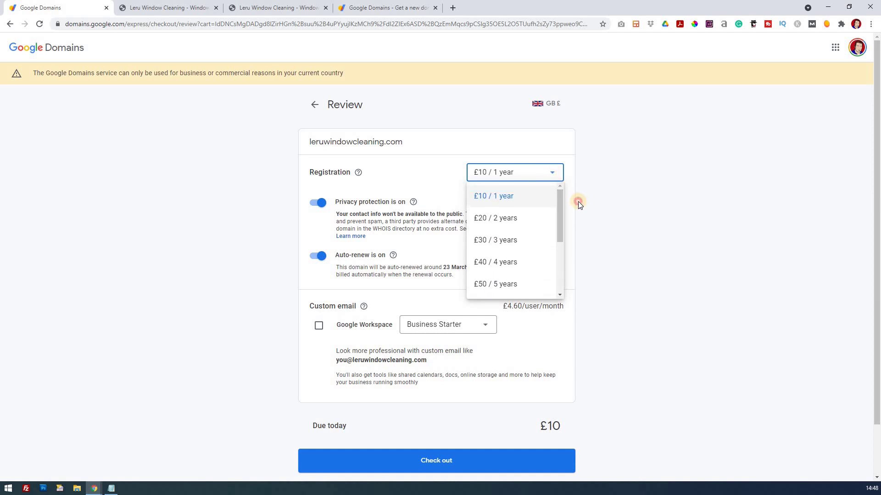
left_click(578, 202)
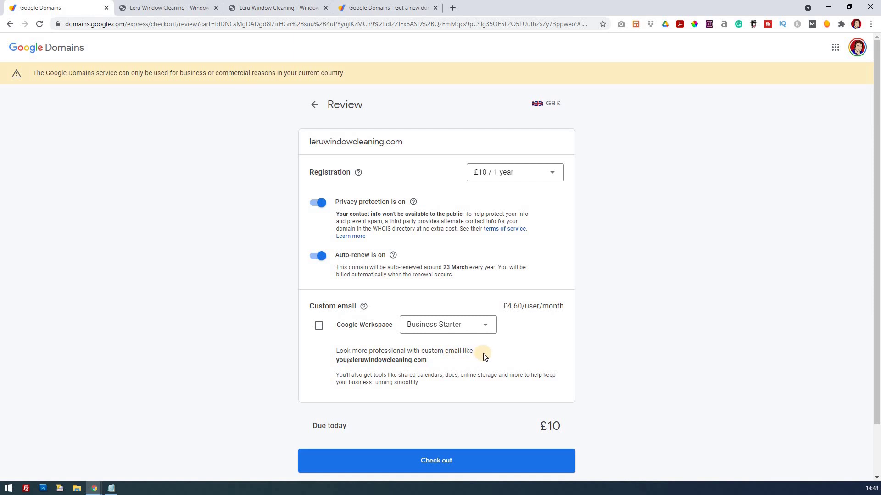
- Check out the leruwindowcleaning.com order without Google Workspace and return to Google My Business once the domain is registered
scroll(485, 357, "down", 2)
left_click(446, 406)
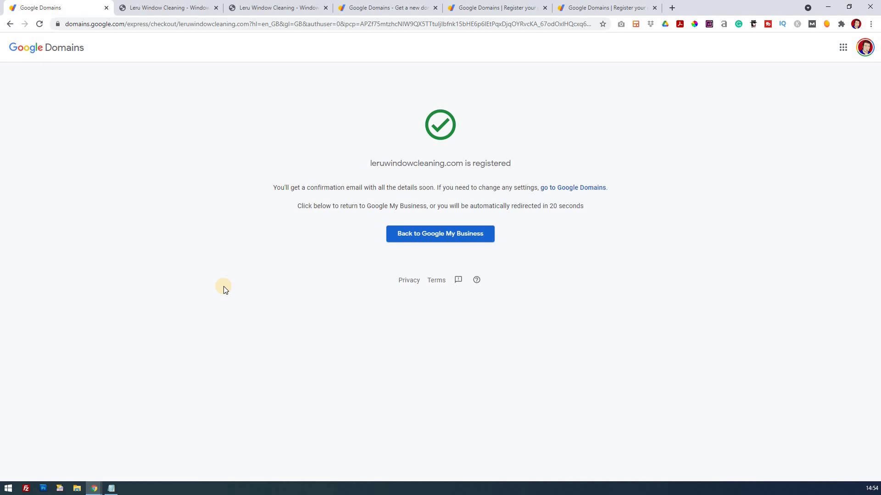
left_click(466, 235)
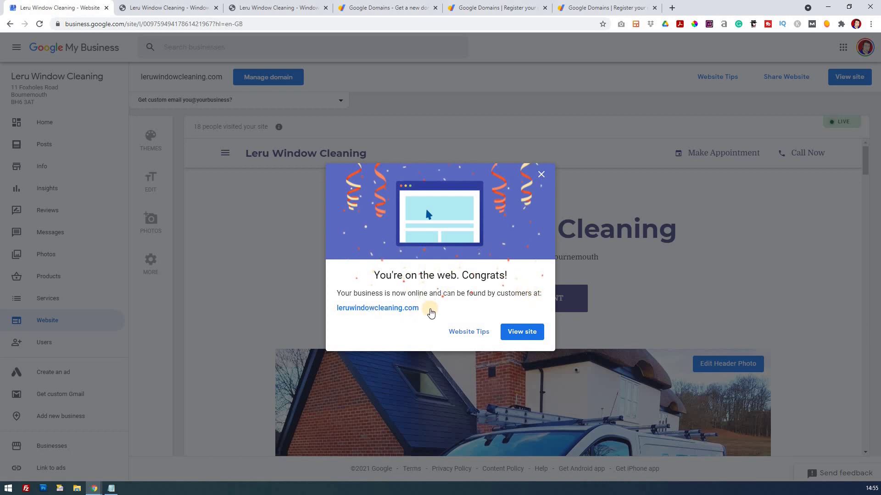
- View the published site from the congratulations dialog, and open its leruwindowcleaning.com link to check the new address
left_click(521, 335)
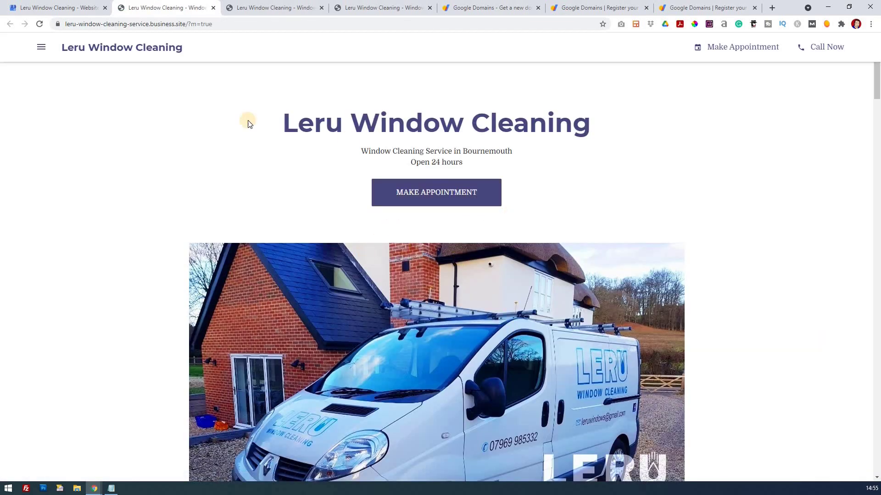
key("ctrl+shift+Tab")
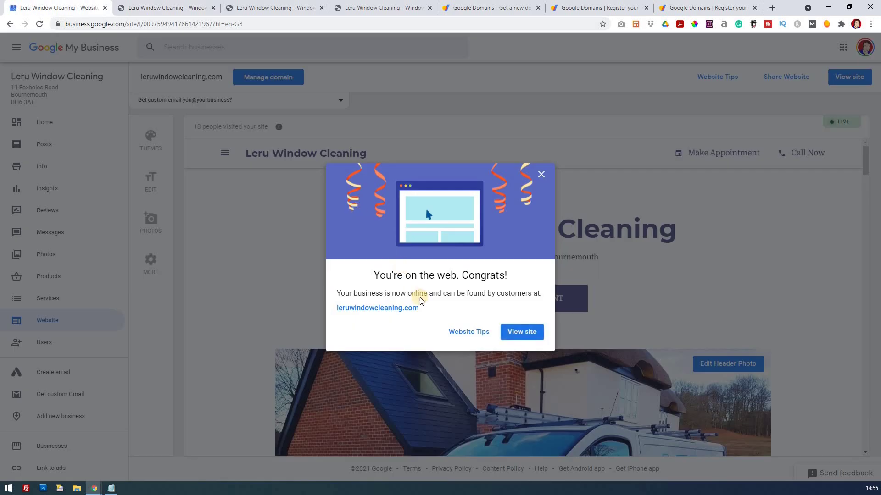
mouse_move(426, 307)
left_mouse_down()
mouse_move(348, 311)
mouse_move(417, 312)
left_mouse_up()
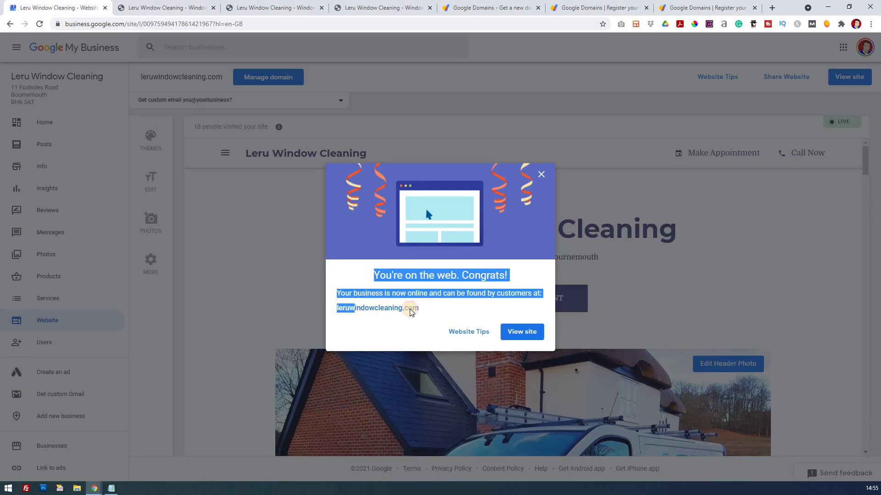
left_click(417, 311)
left_click(181, 24)
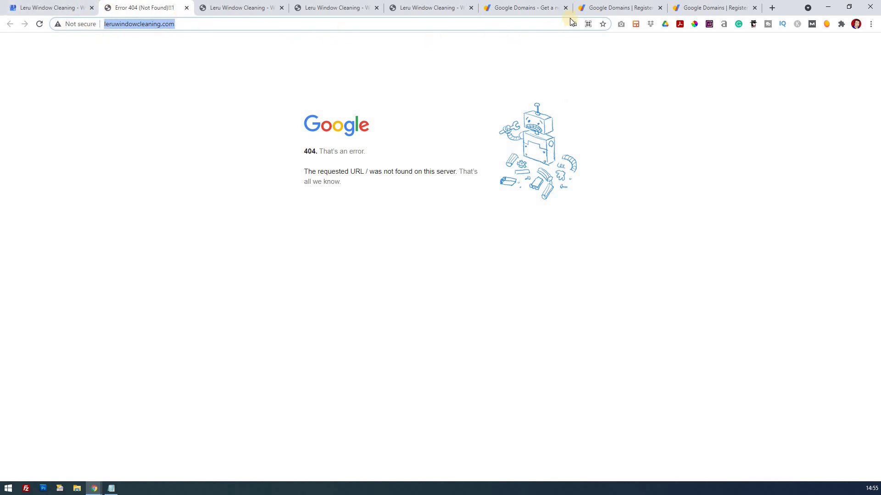
- Show the owned domains in Google Domains and resend the verification email for leruwindowcleaning.com
left_click(537, 8)
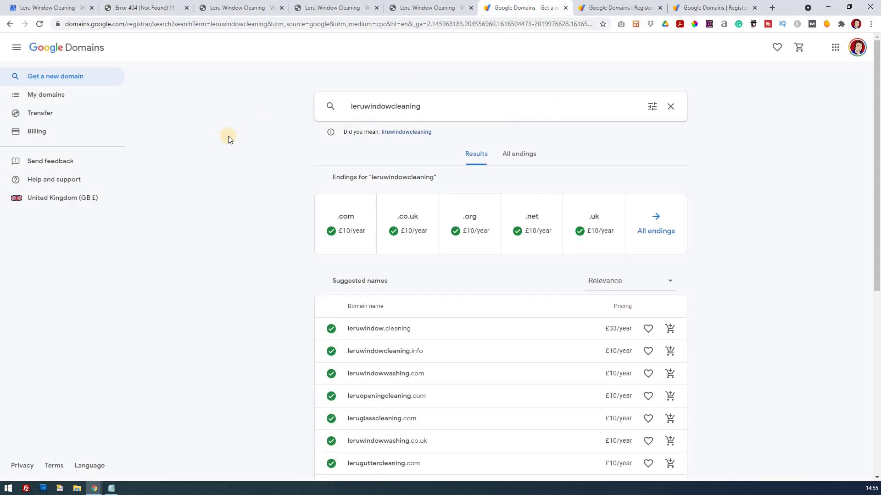
left_click(48, 95)
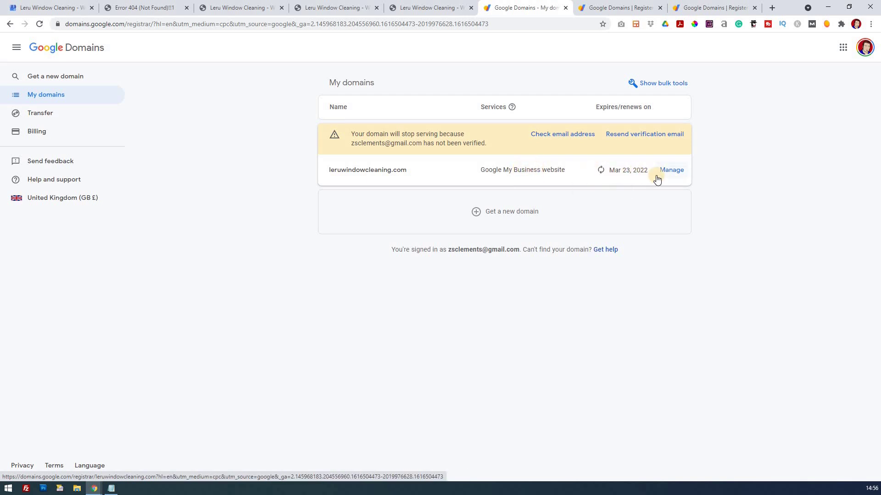
left_click(663, 137)
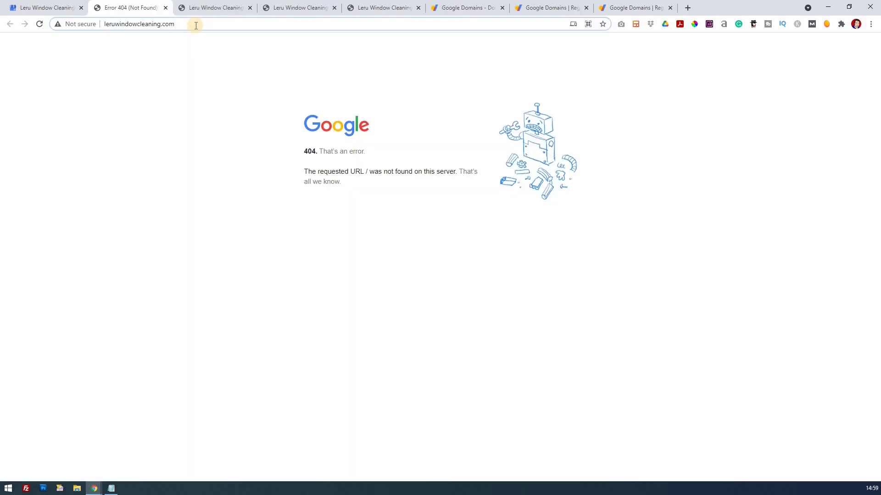
- Reload leruwindowcleaning.com and visit its Testimonials and About us sections, checking the web address of each
key("Return")
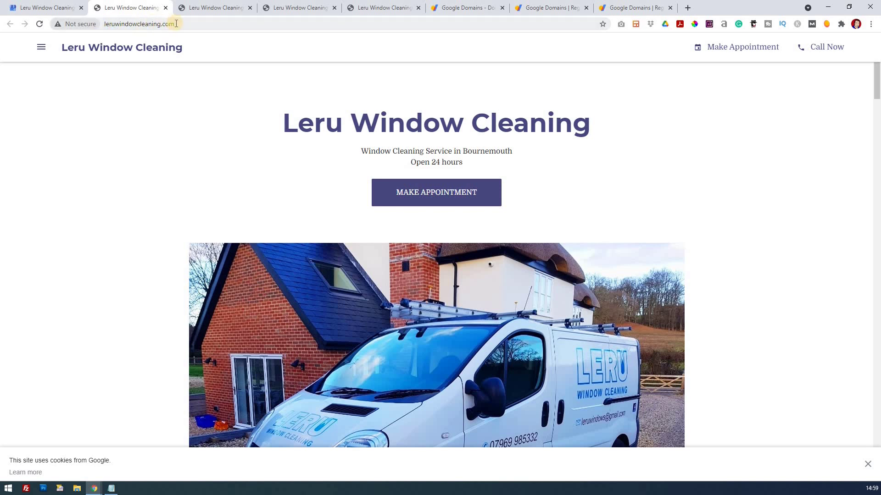
left_click(40, 47)
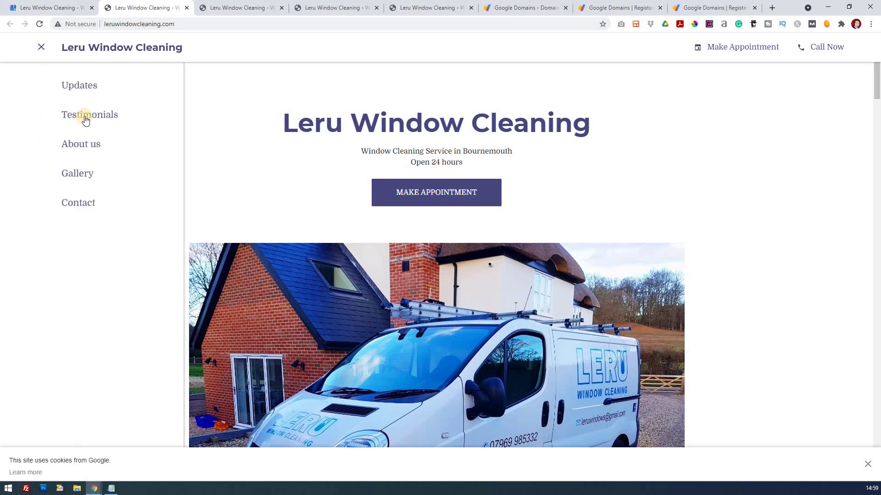
left_click(85, 116)
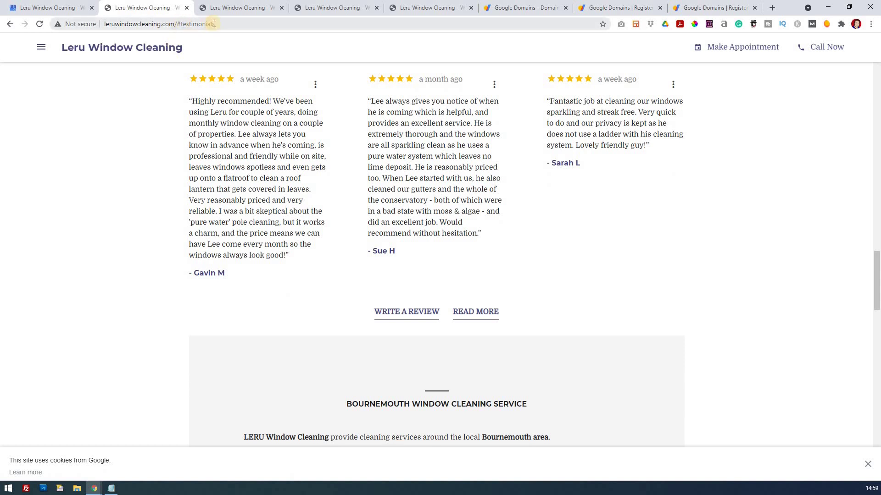
left_click(41, 47)
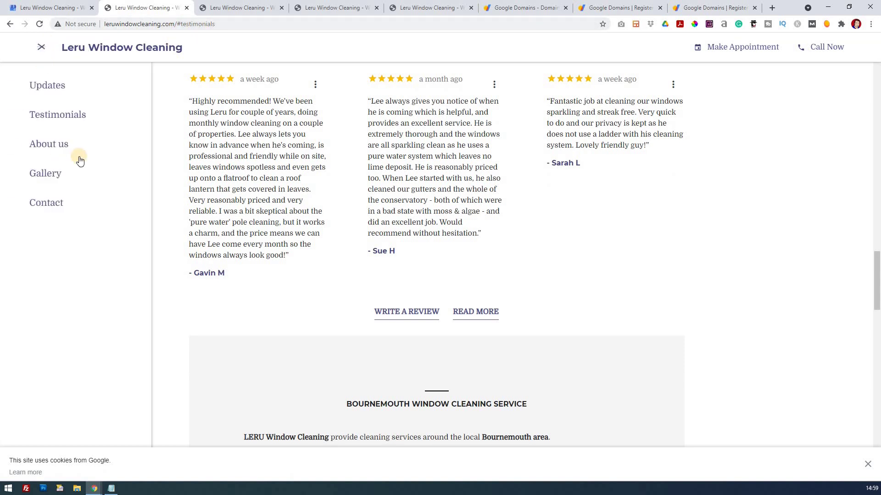
left_click(86, 146)
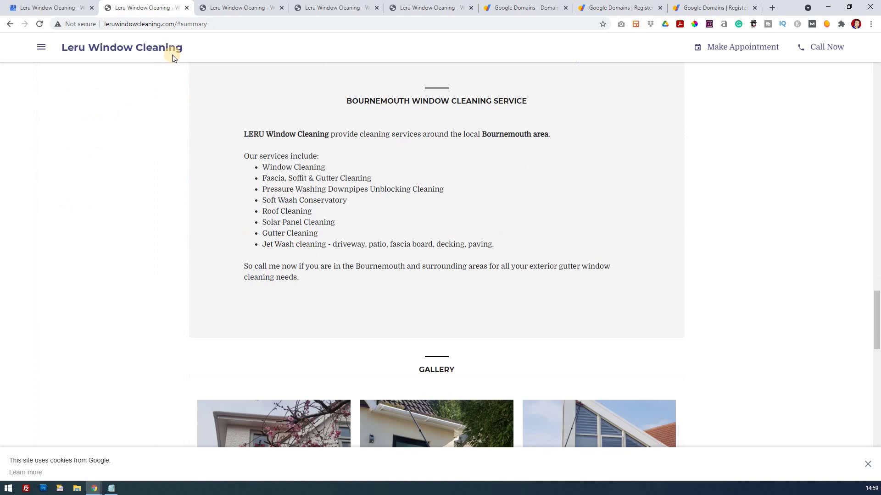
left_click(218, 24)
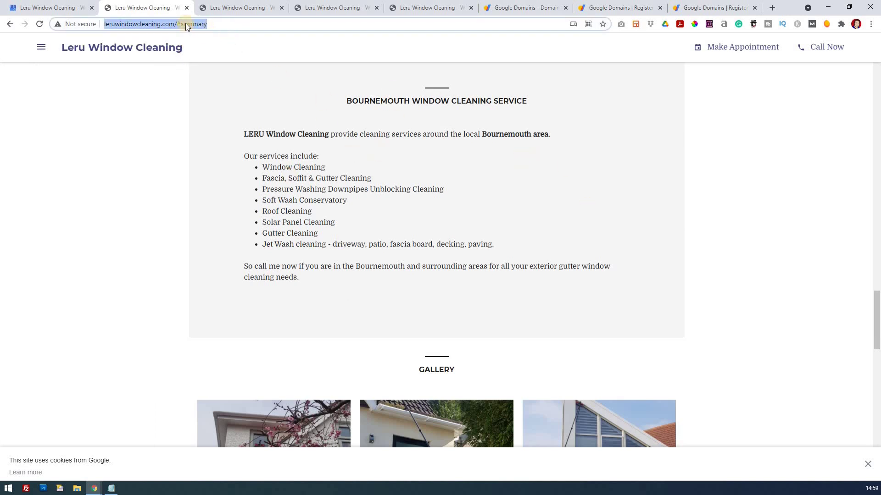